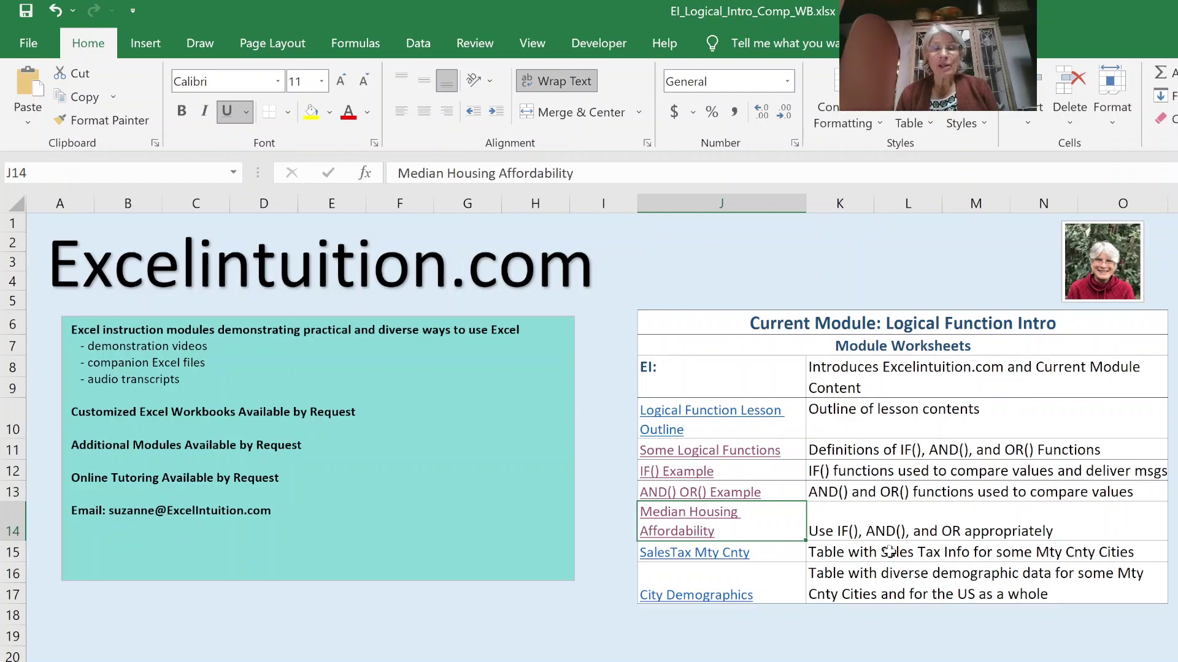
Open the Median Housing Affordability worksheet and read the comments on the Buy AND Rent? and Buy OR rent? headers
click(689, 521)
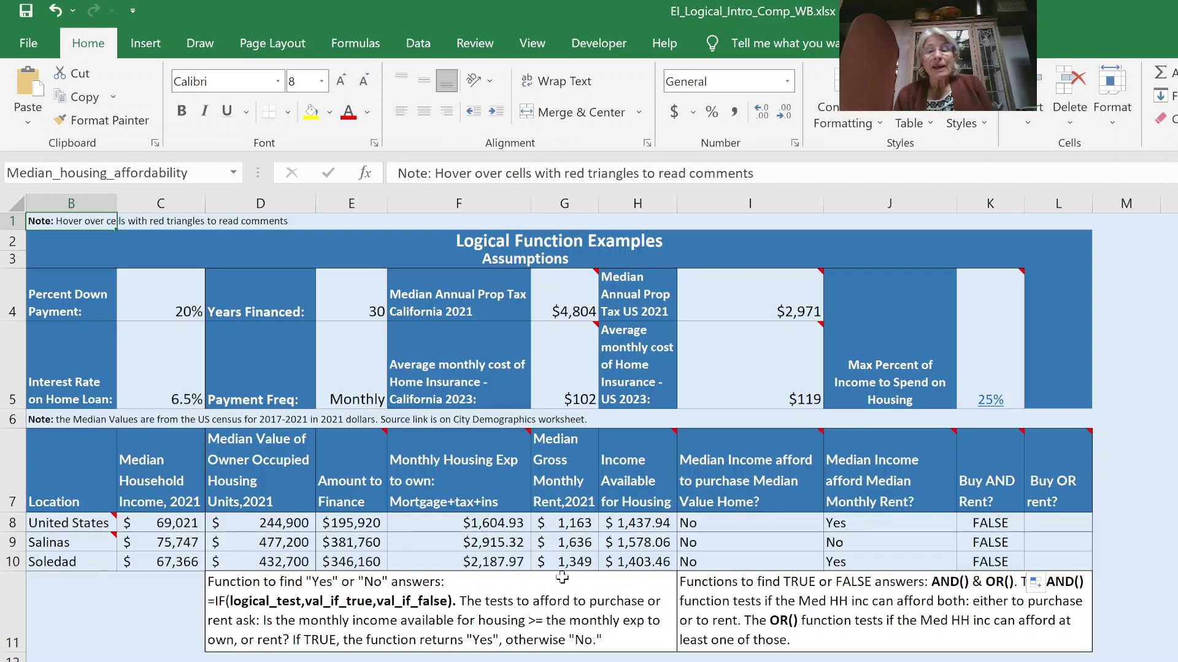
click(1047, 452)
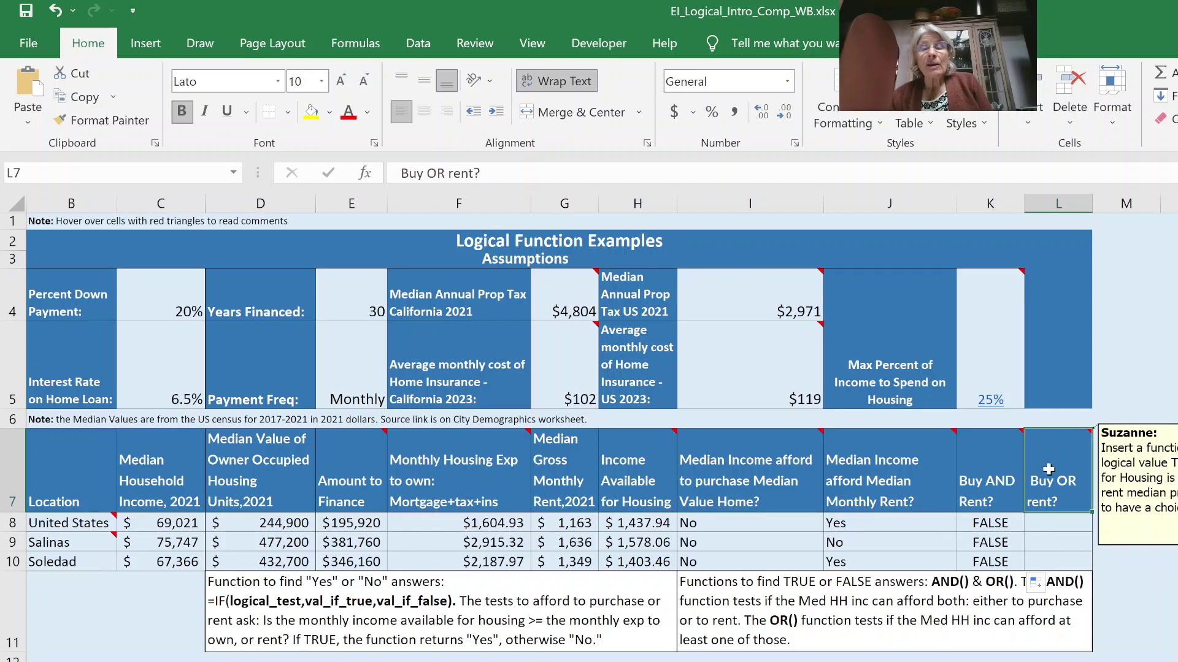
click(1047, 524)
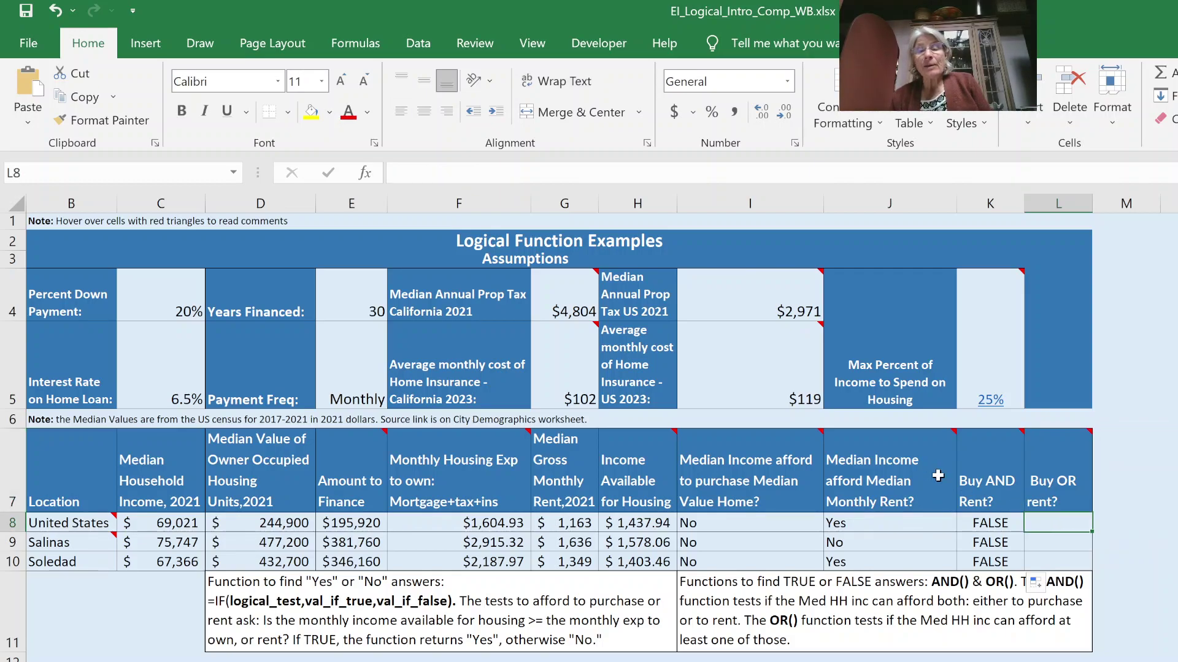
click(975, 488)
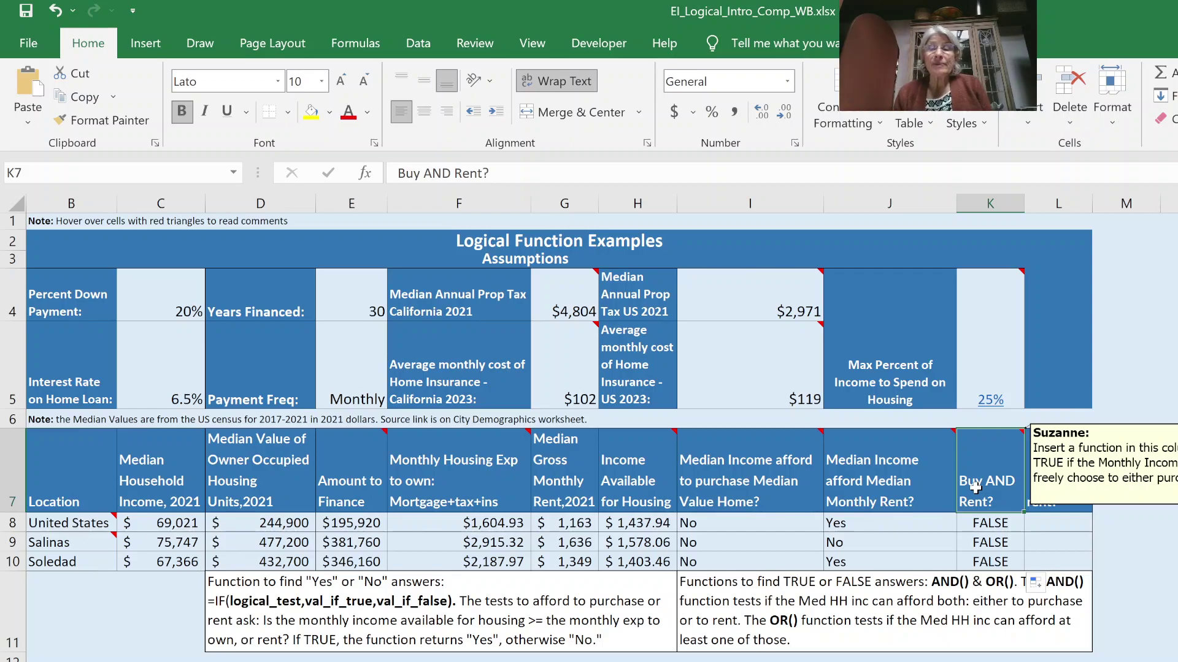
mouse_move(1063, 462)
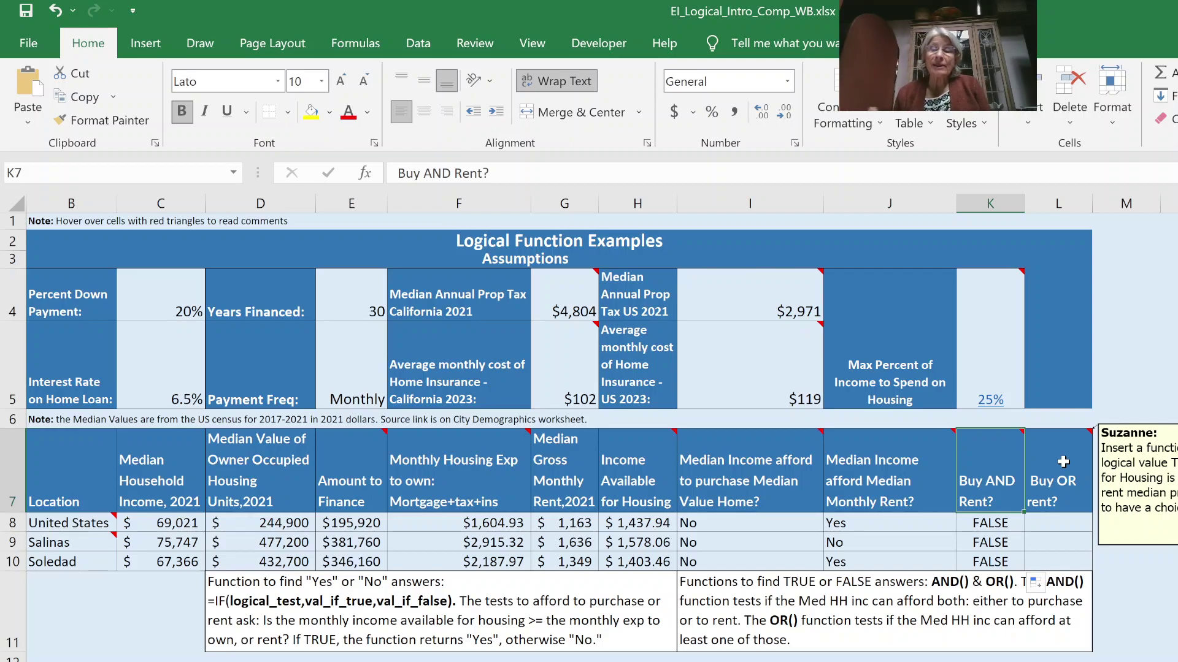
Enter the formula =OR(H8>=F8,H8>=G8) in cell L8, the Buy OR rent? result for United States
click(1060, 526)
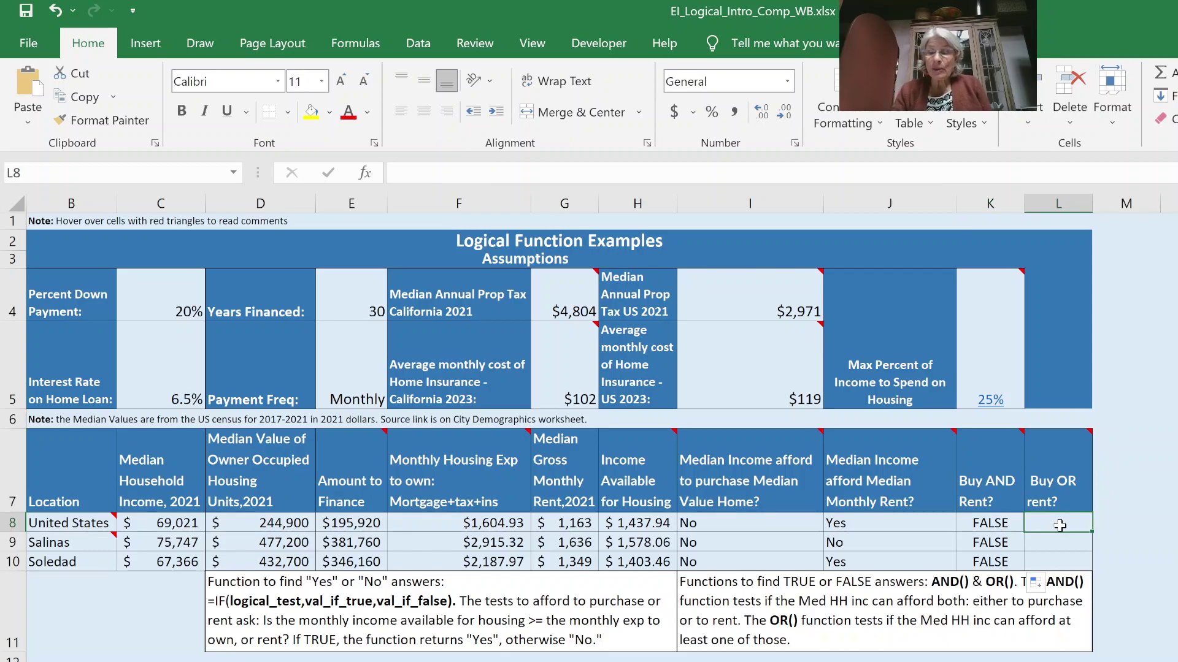
text(=OR)
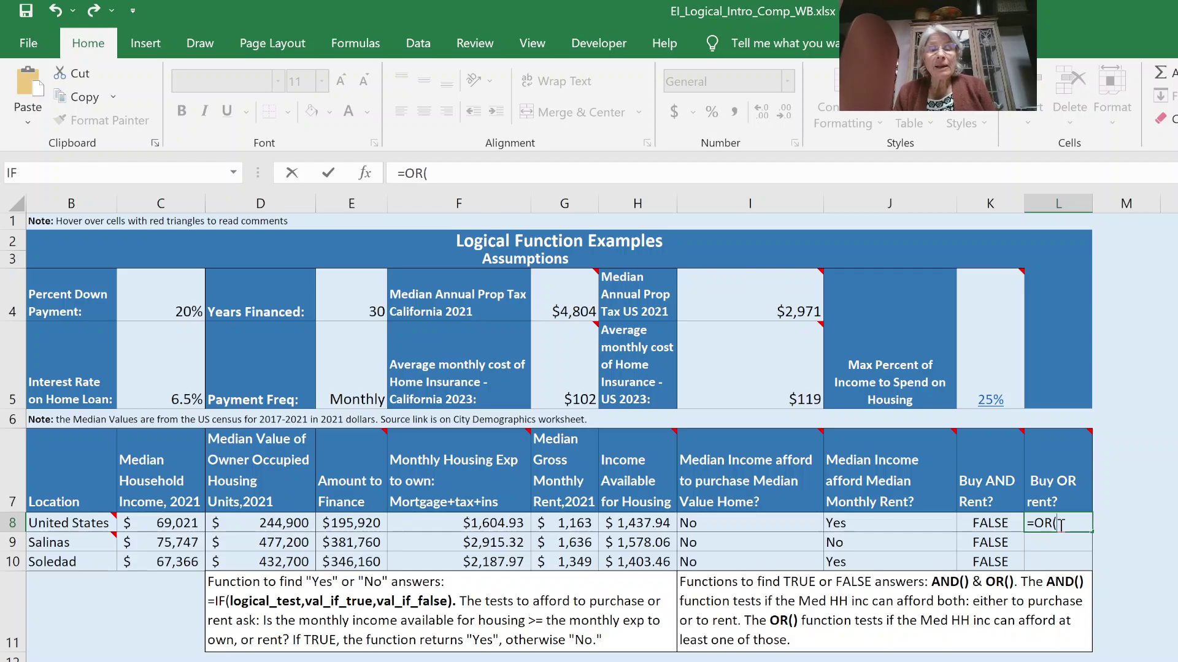
text(()
click(636, 524)
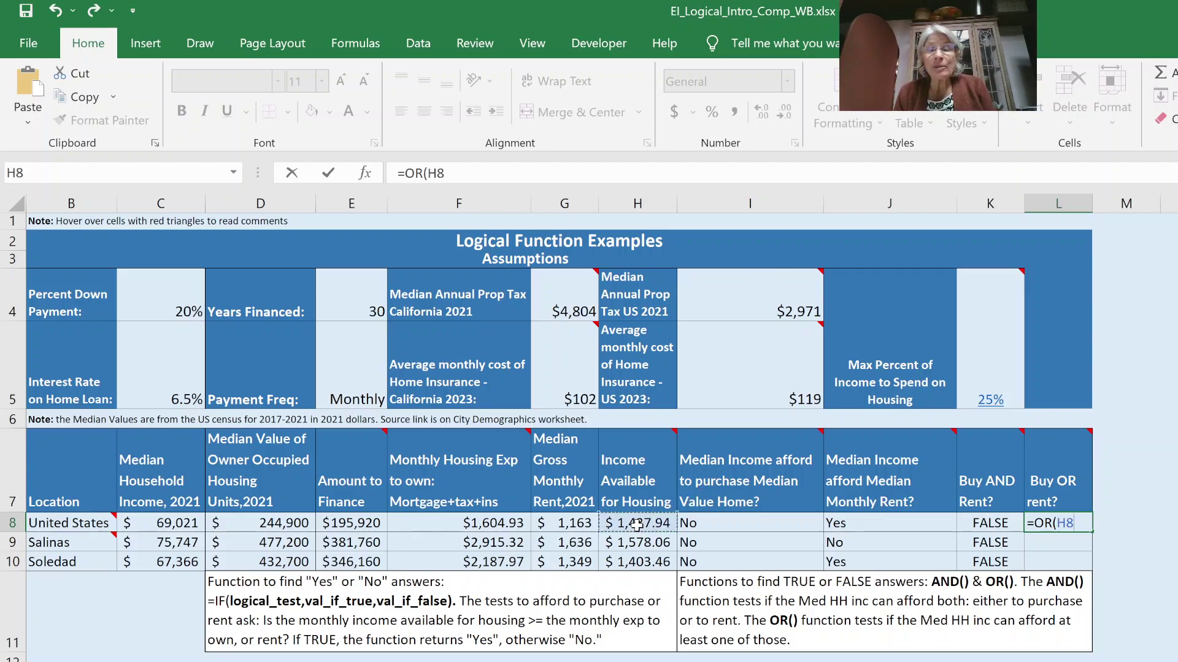
text(>)
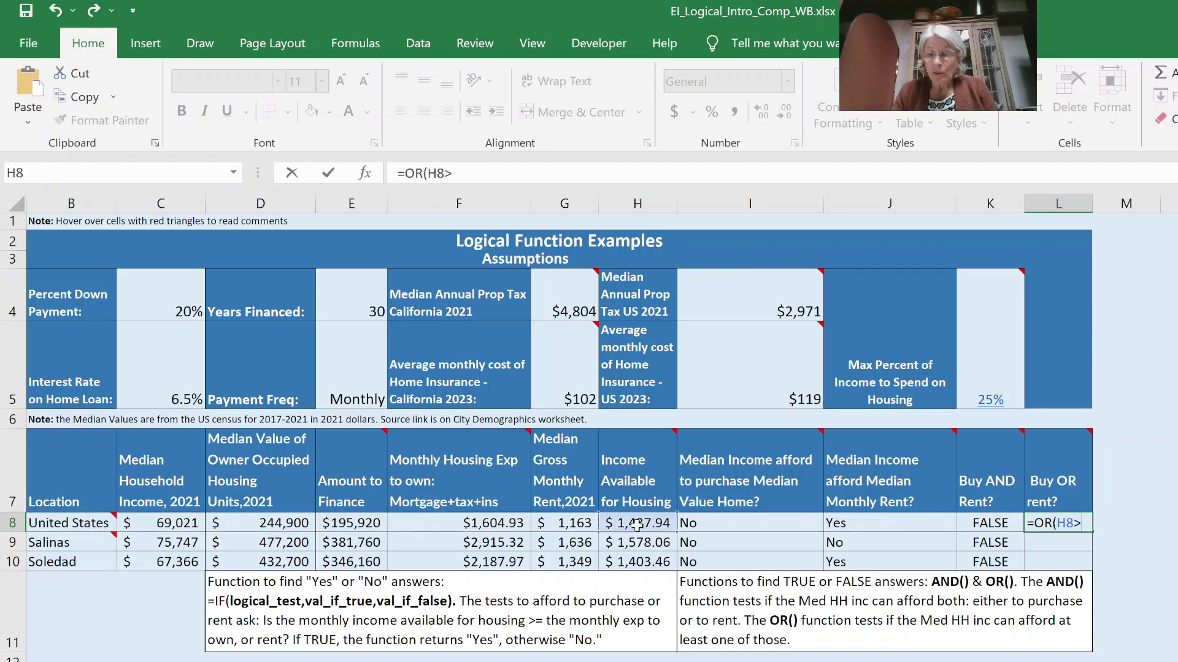
text(=)
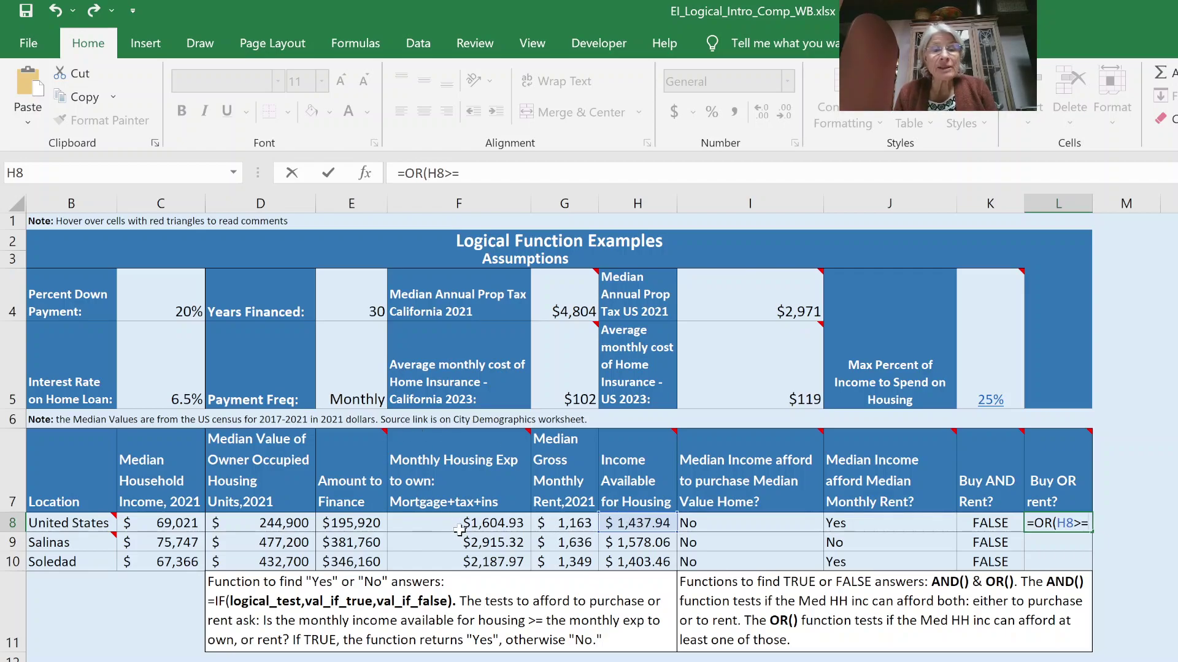
click(441, 520)
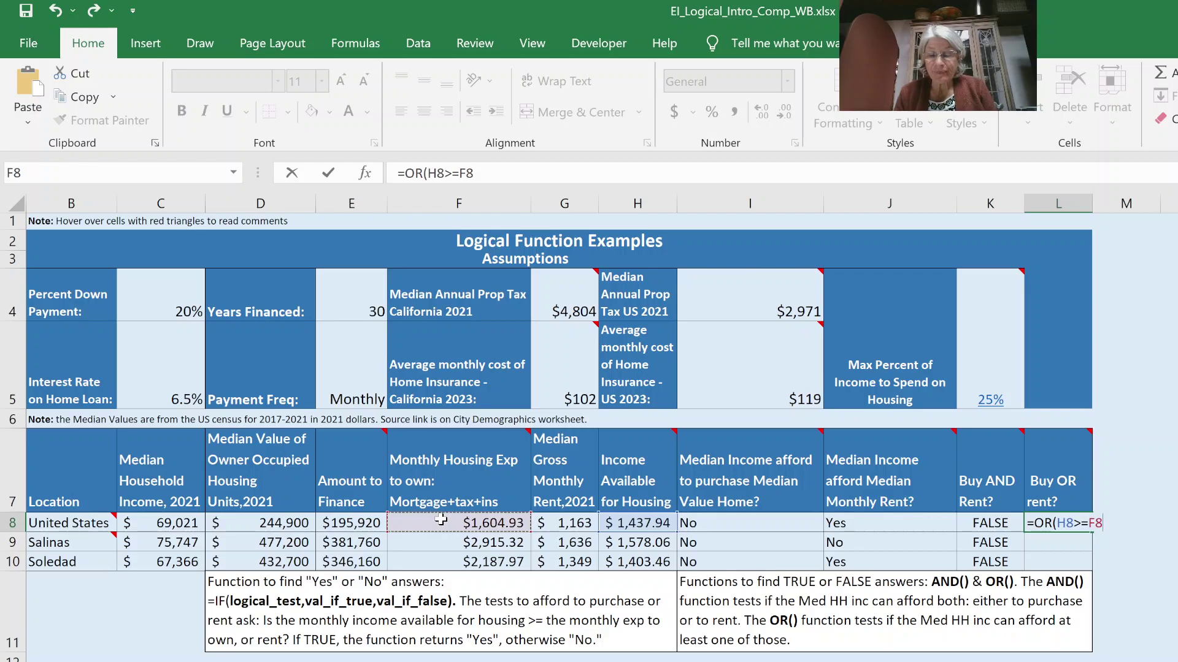
text(,)
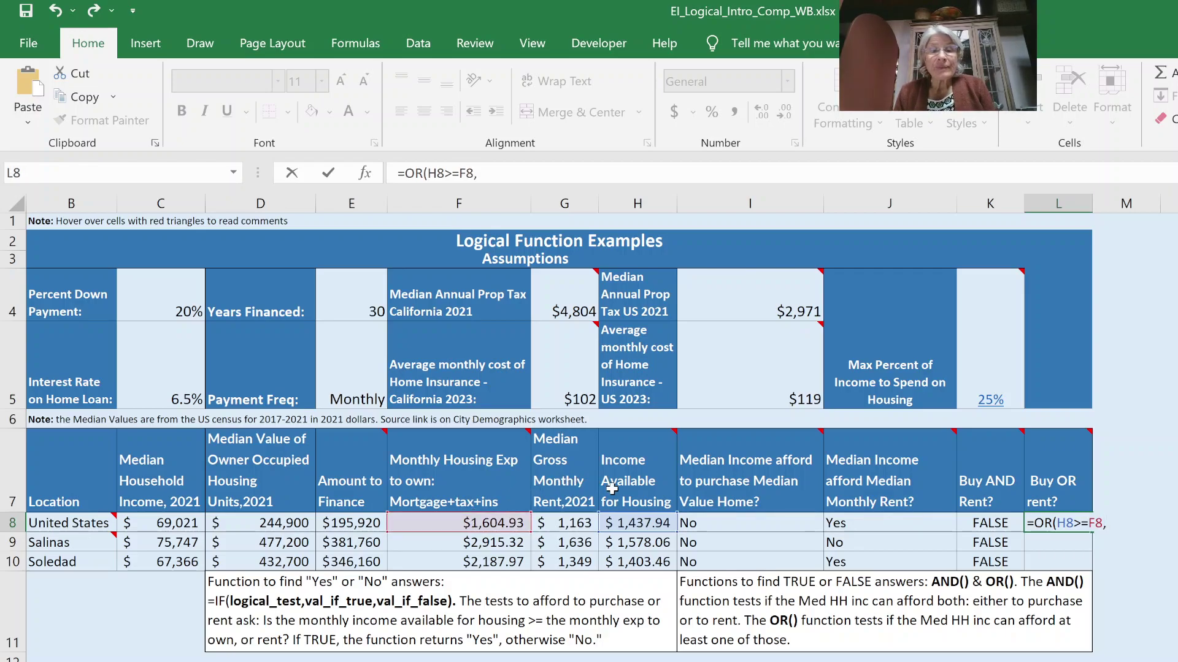
click(626, 522)
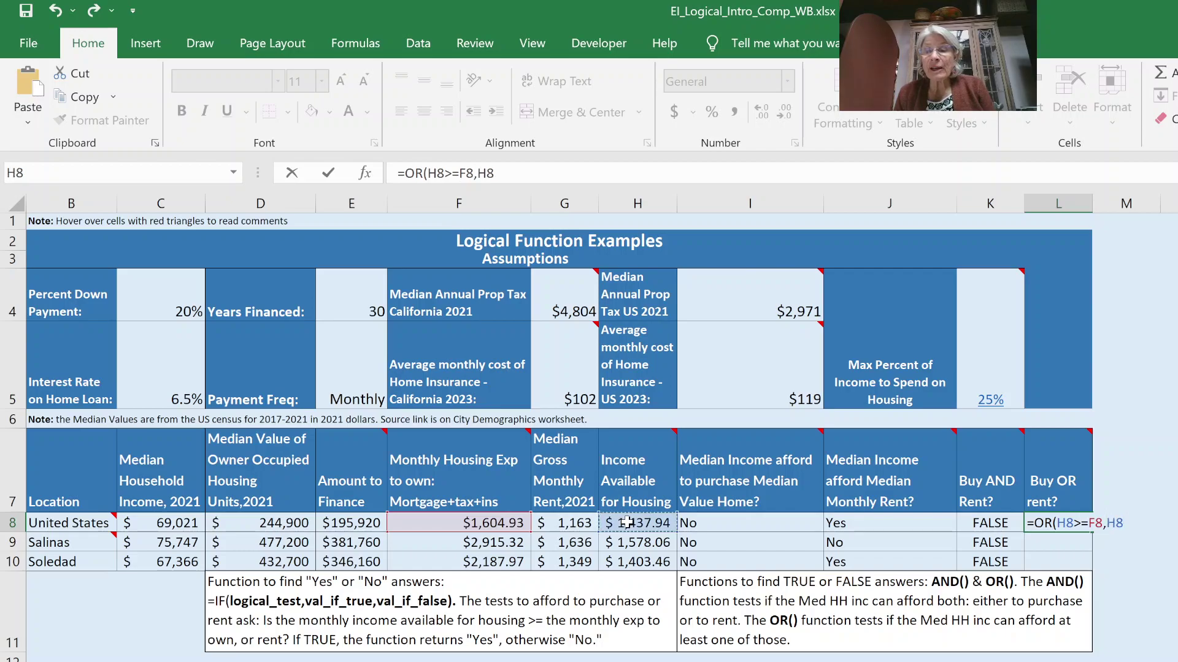
text(>=)
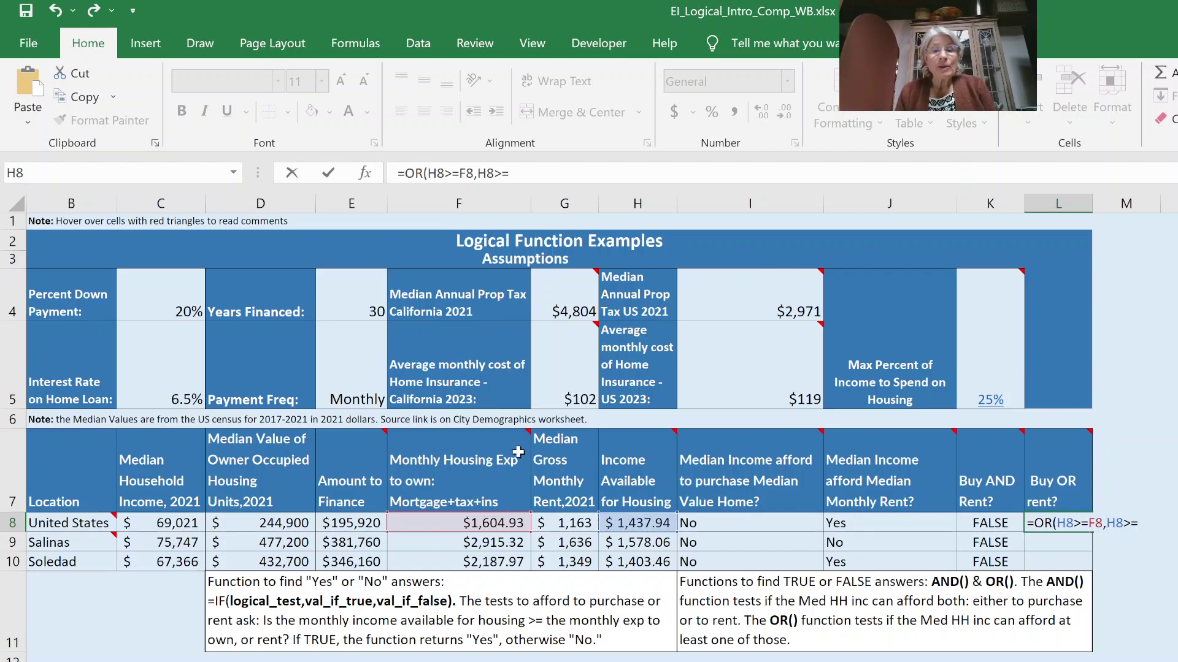
click(563, 525)
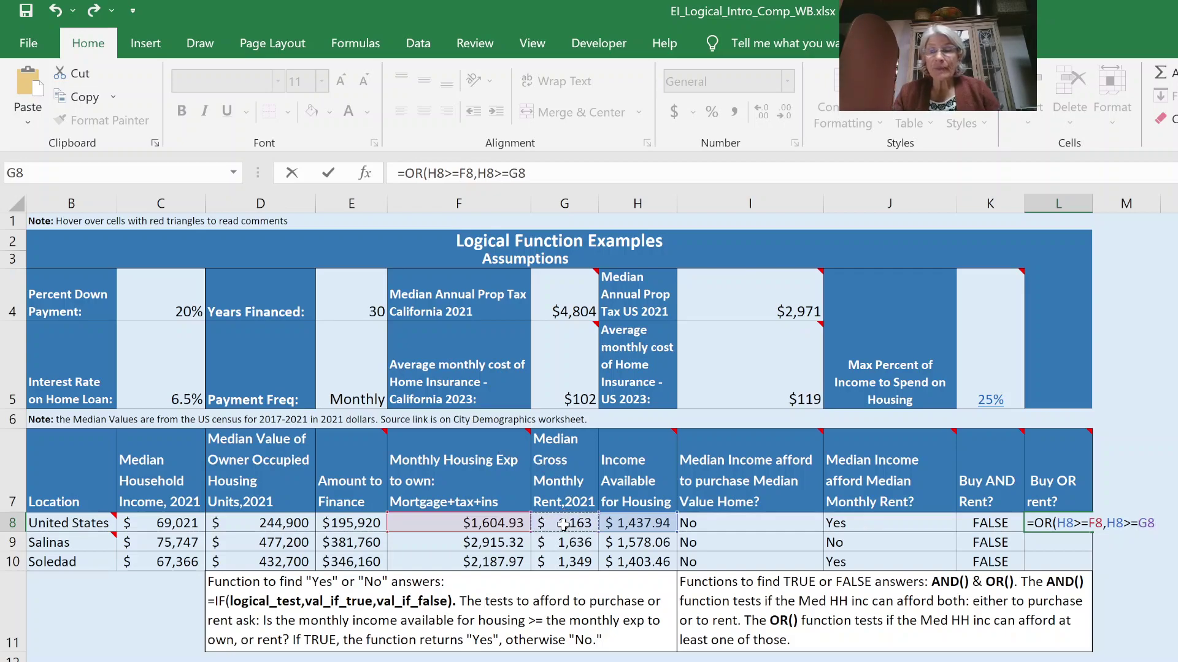
text())
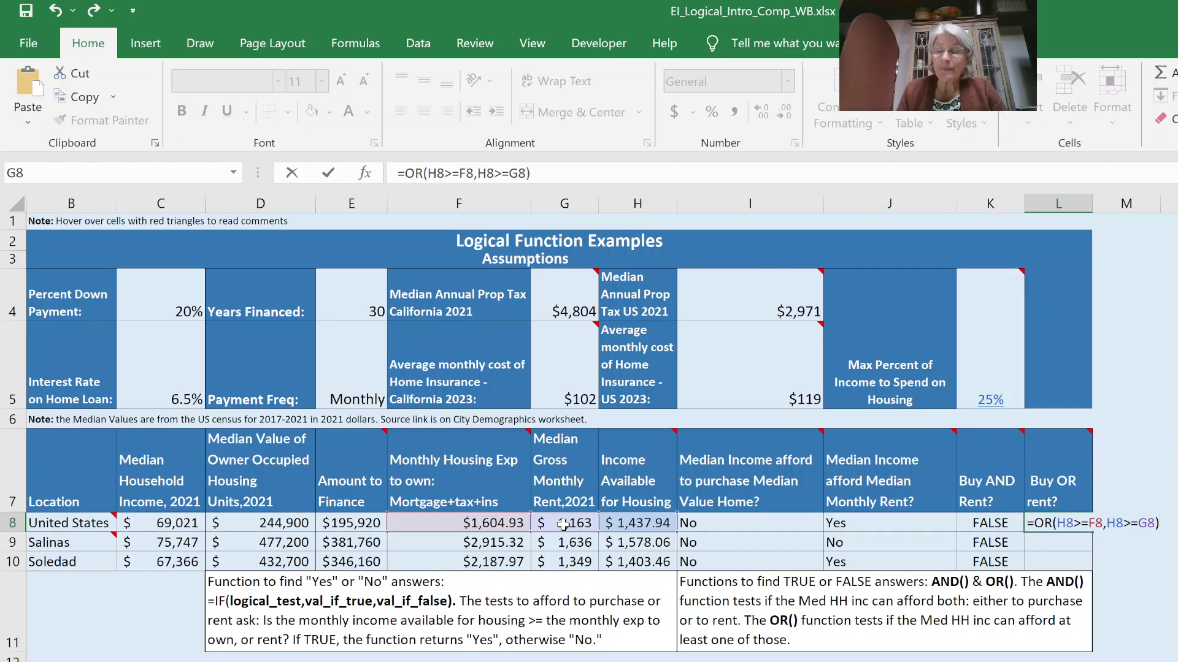
key(Return)
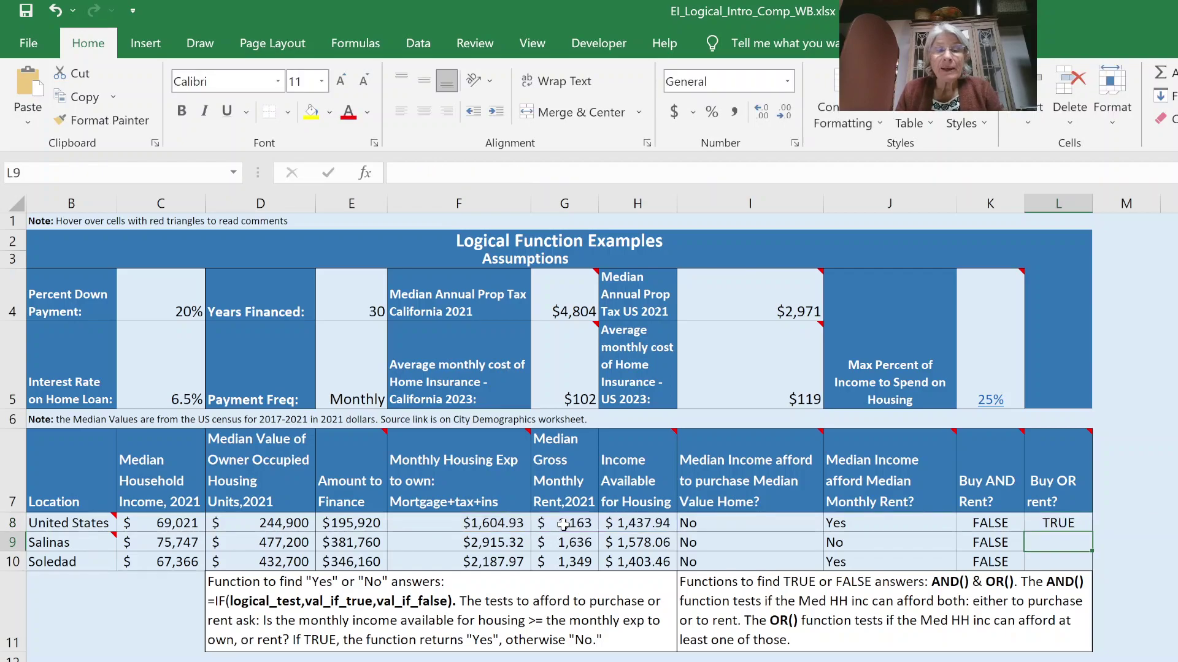
Copy the OR formula from L8 down through L10 for Salinas and Soledad
click(1064, 522)
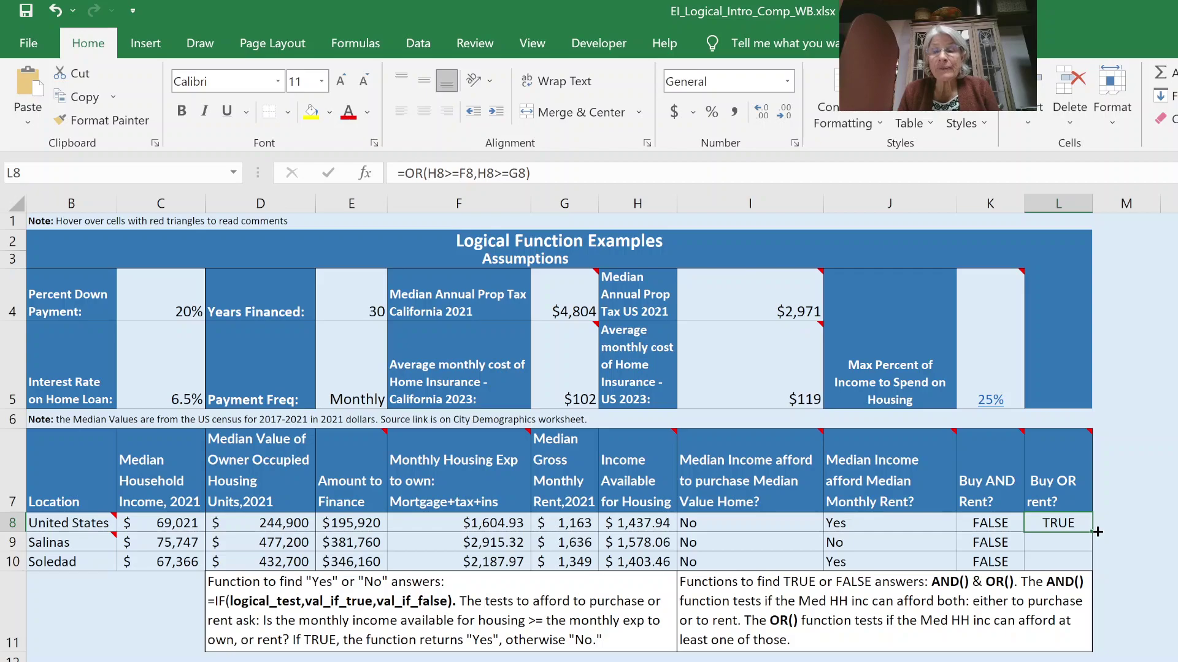
drag(1097, 531, 1096, 545)
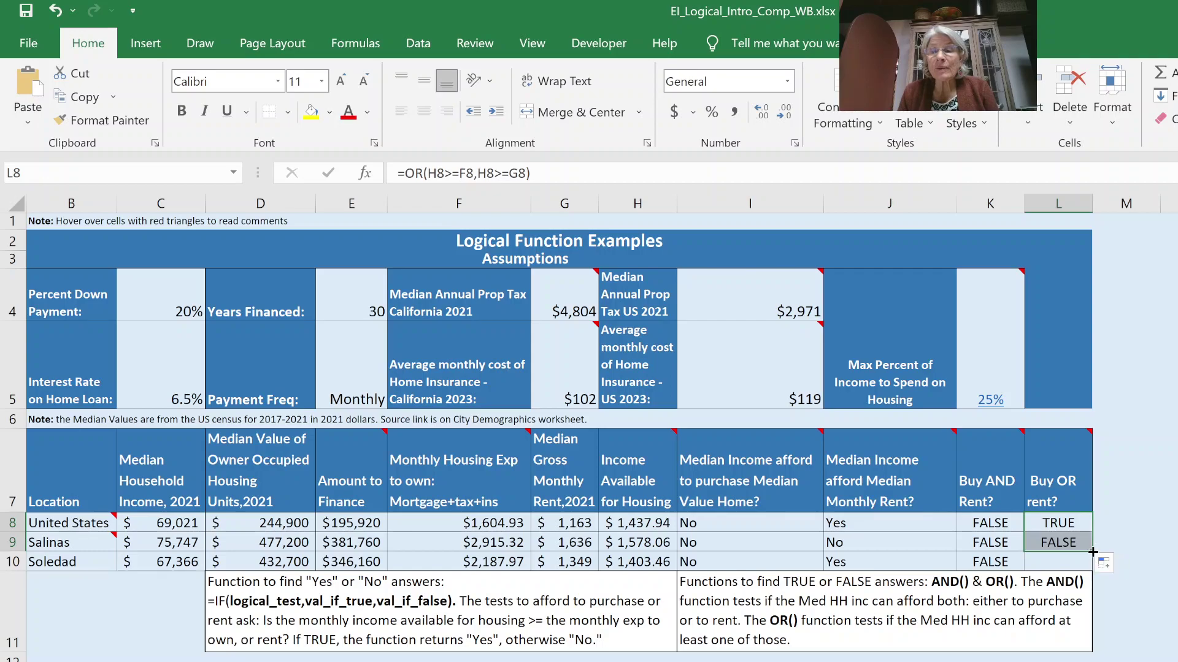
drag(1094, 563, 1094, 565)
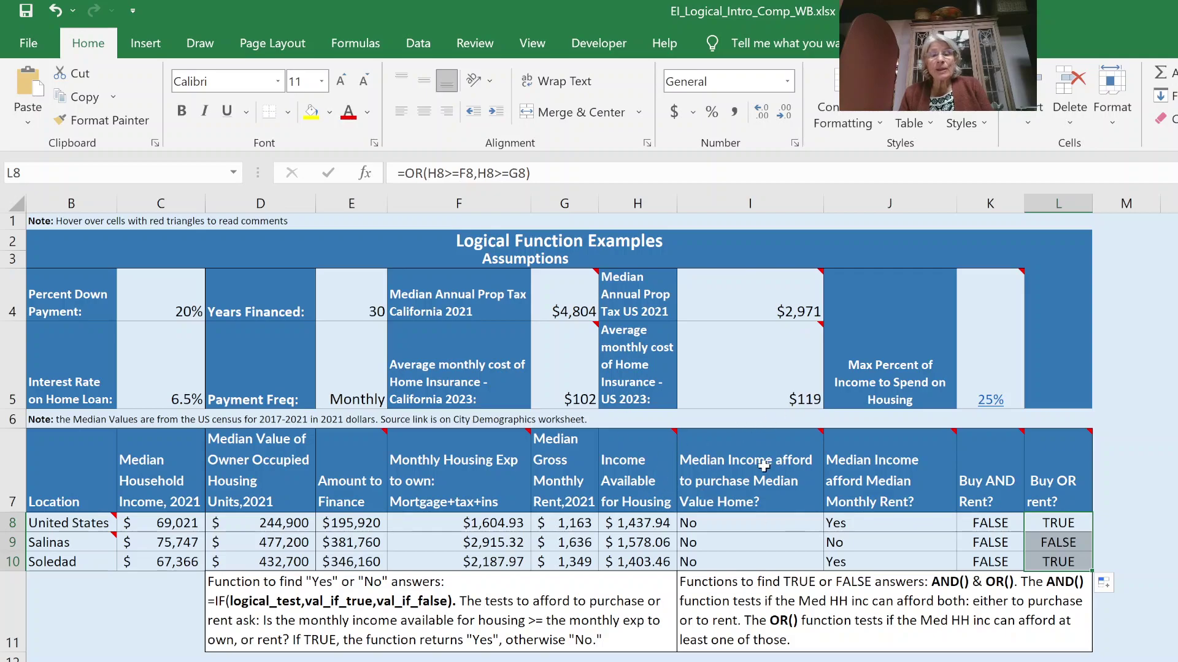
Examine the IF results for buying in I8:I10 and for renting in J8:J10, along with the median rent in G8
mouse_move(711, 446)
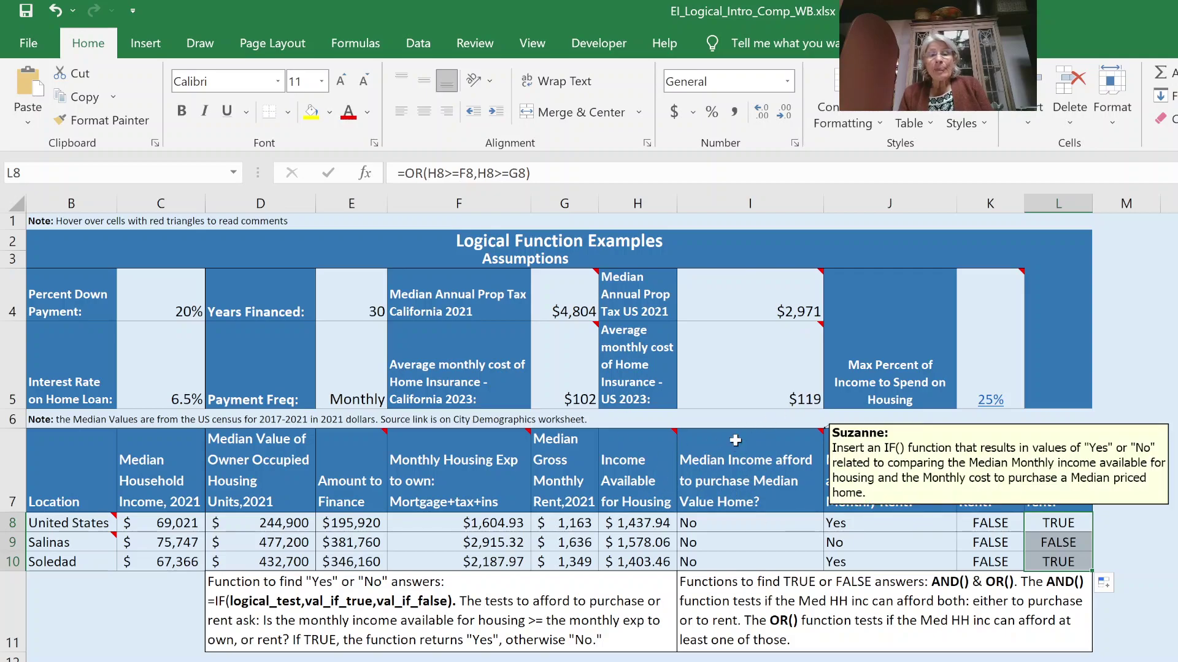
click(724, 527)
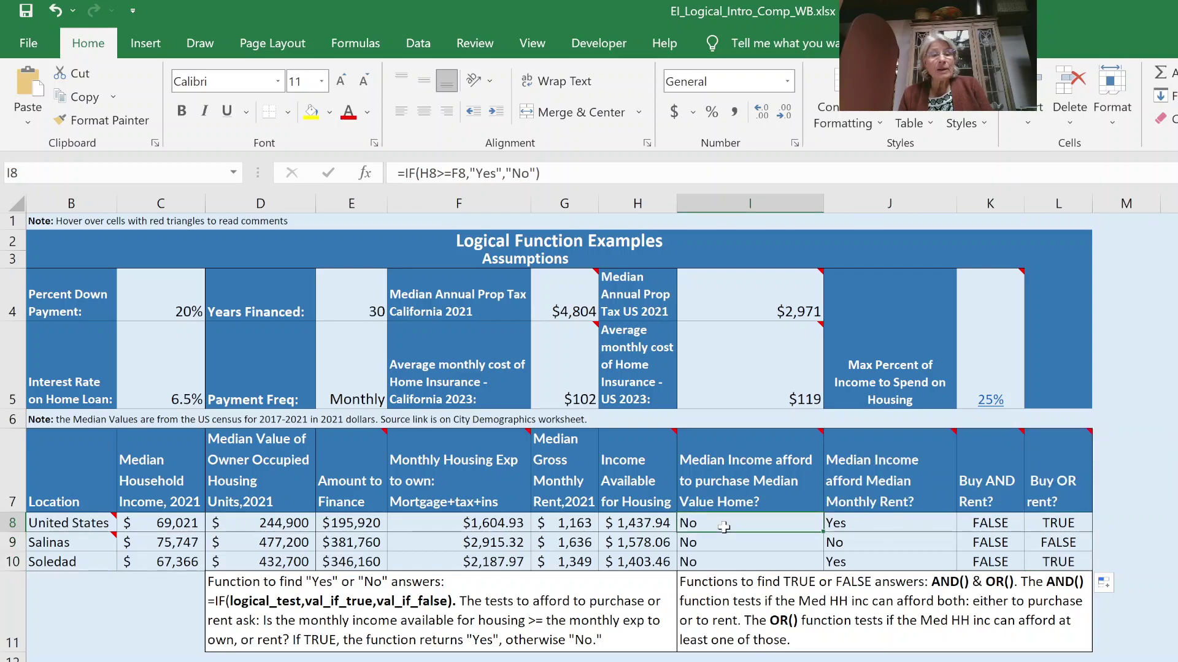
click(721, 545)
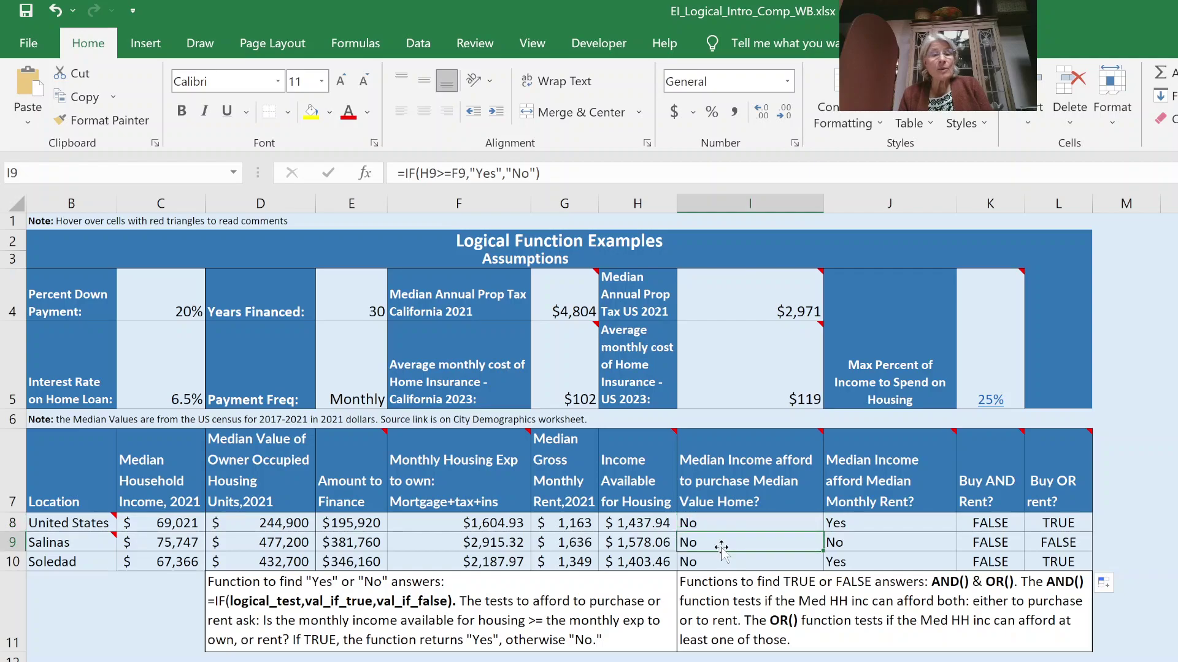
click(724, 561)
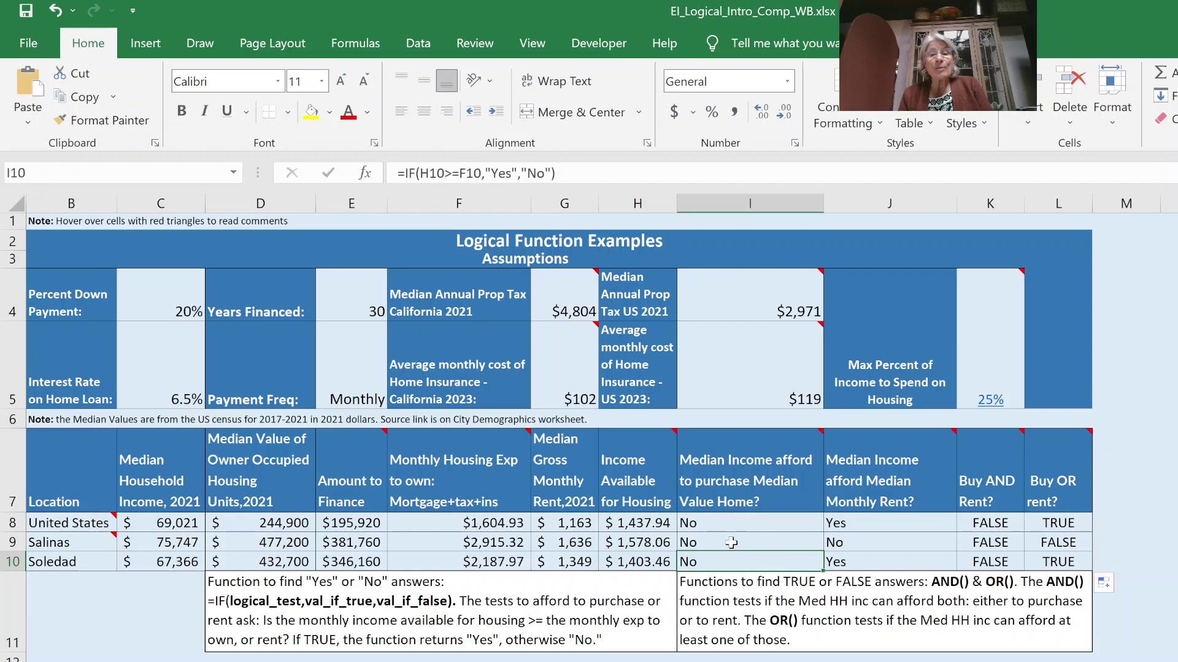
mouse_move(892, 483)
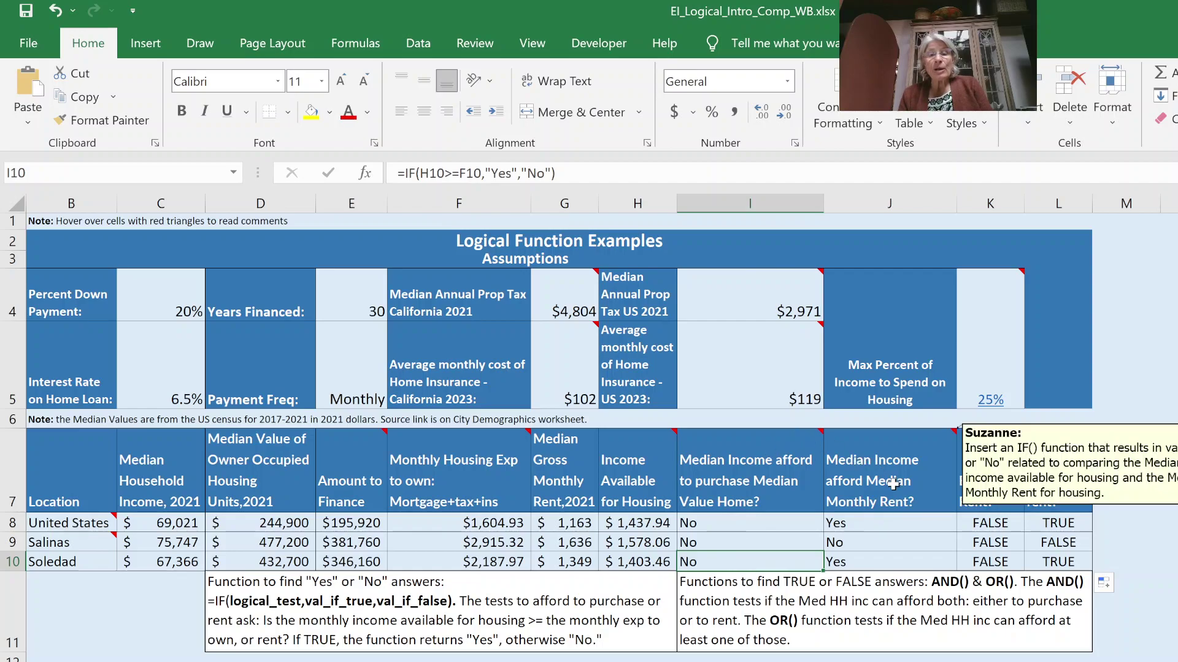
click(863, 521)
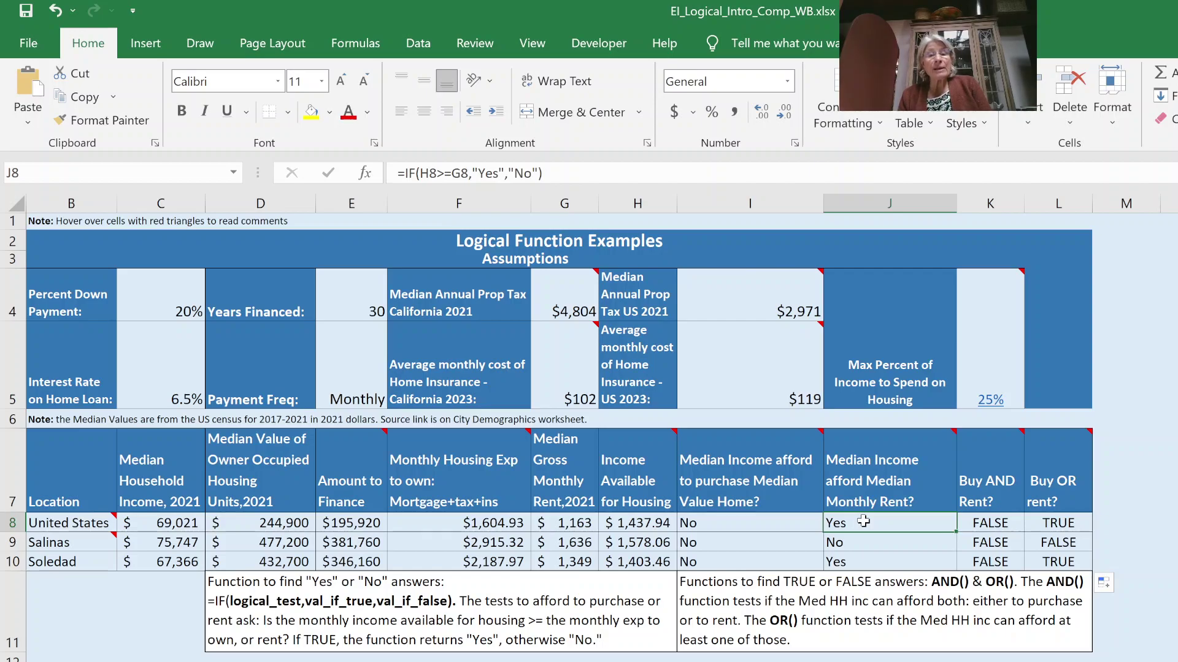
click(553, 523)
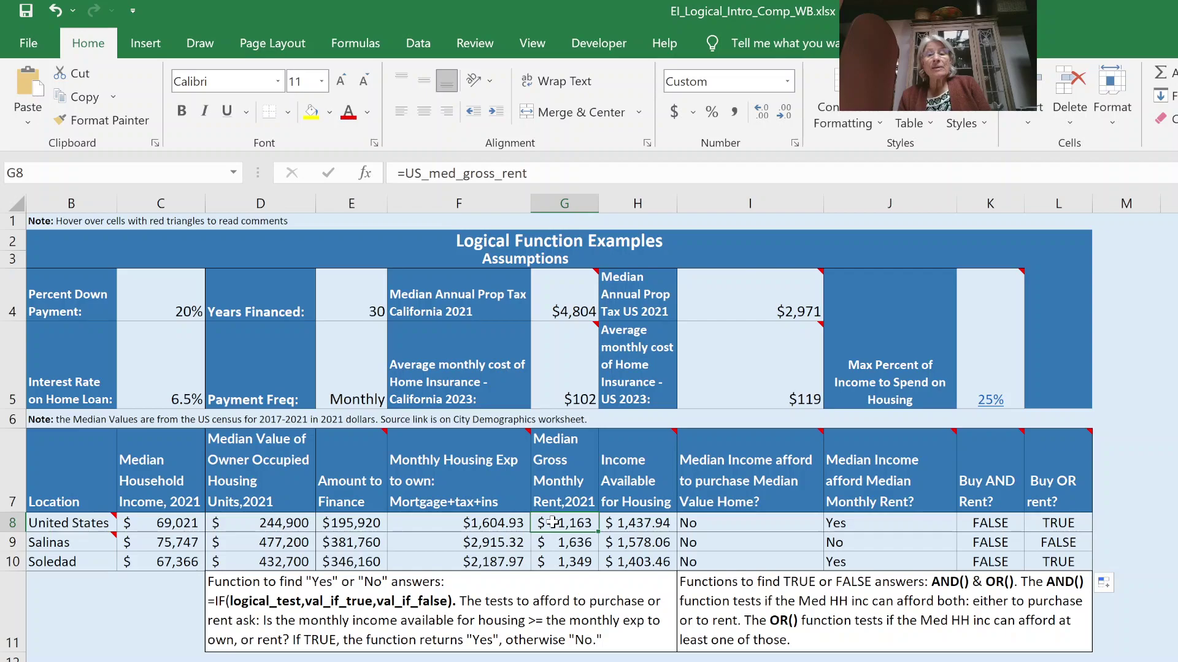
click(865, 544)
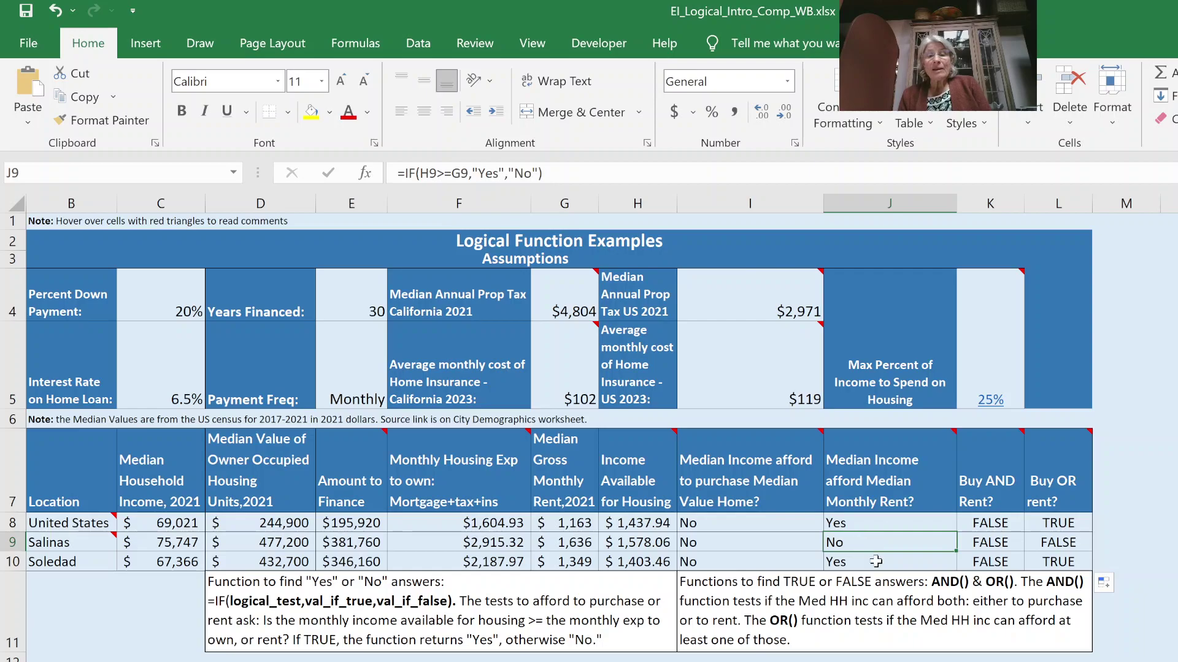
click(876, 562)
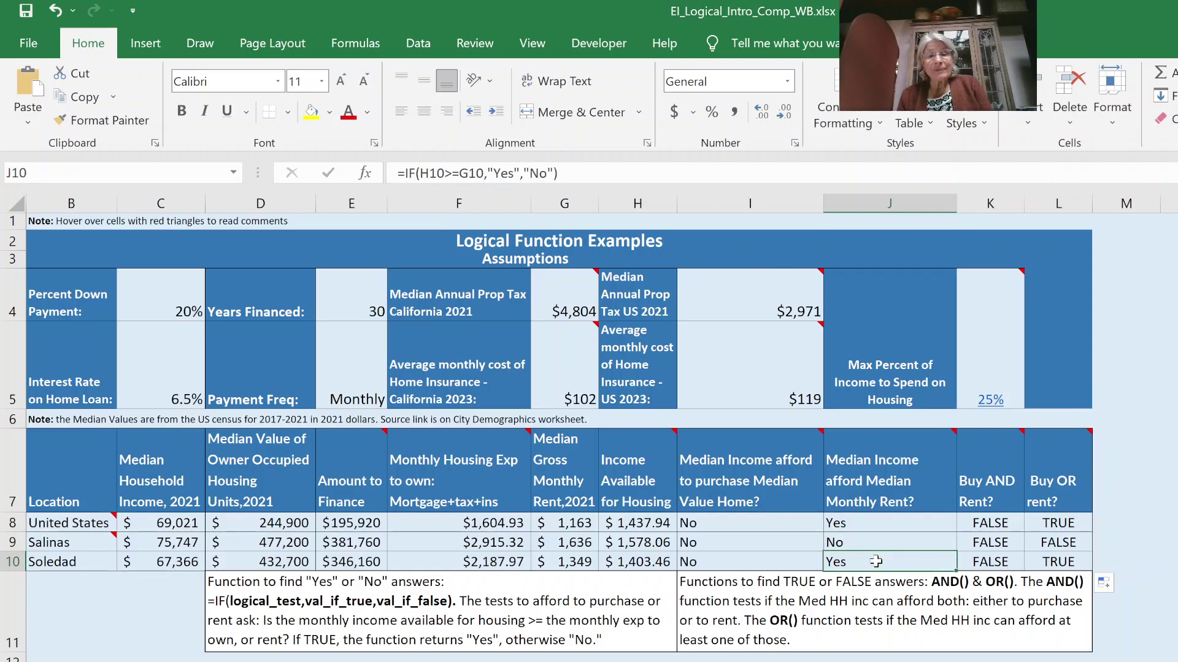
Review the Buy OR rent? results in L8:L10, comparing Soledad's with its rent affordability answer in J10
click(1062, 524)
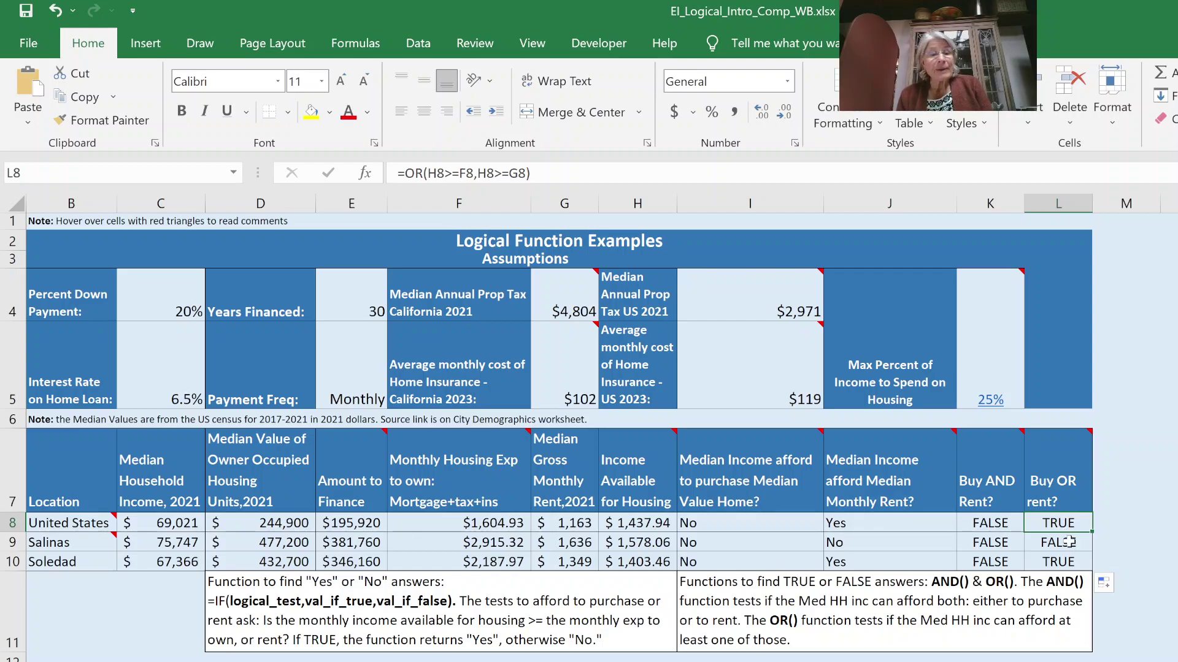
click(1069, 541)
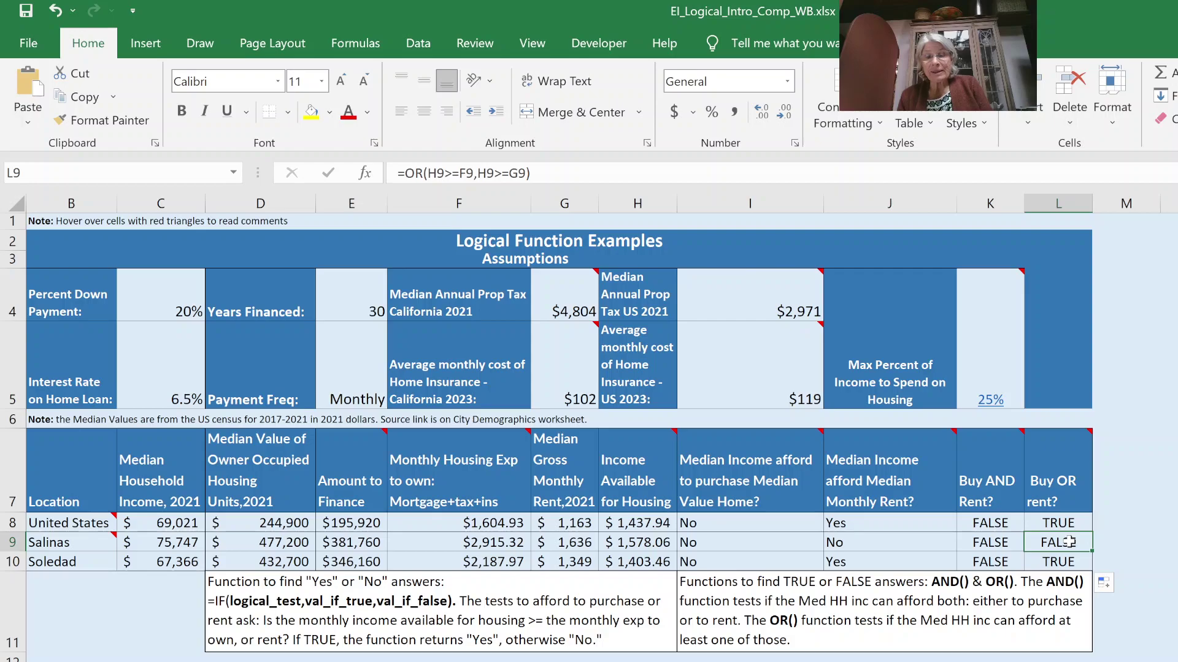
click(1057, 563)
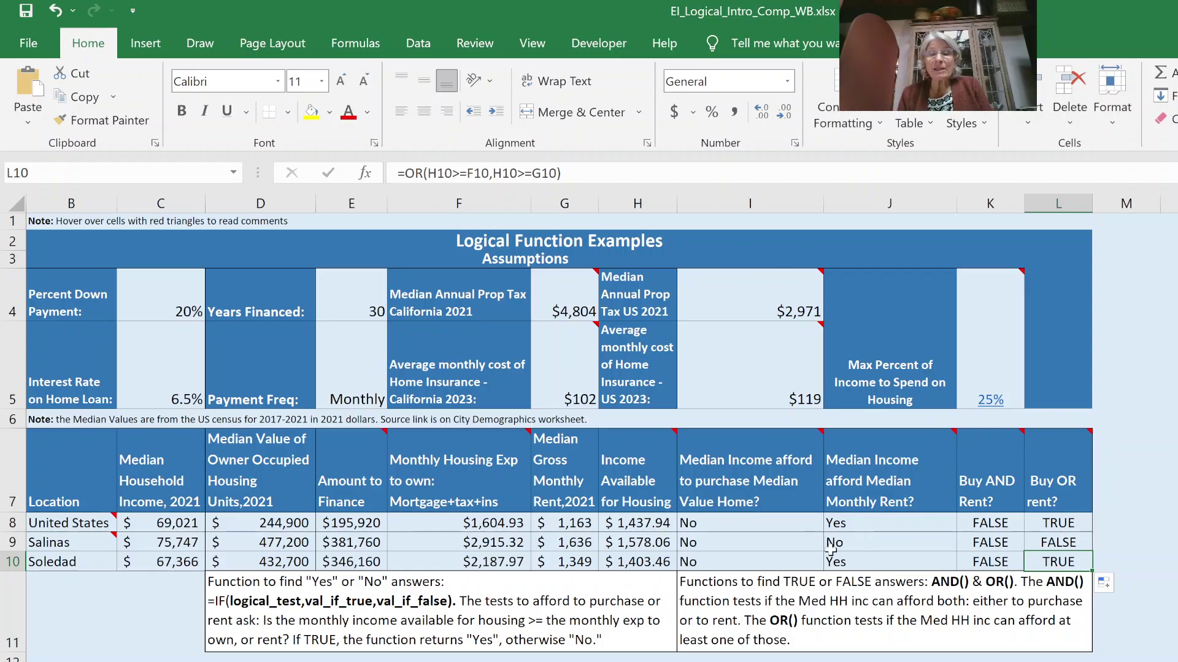
click(871, 556)
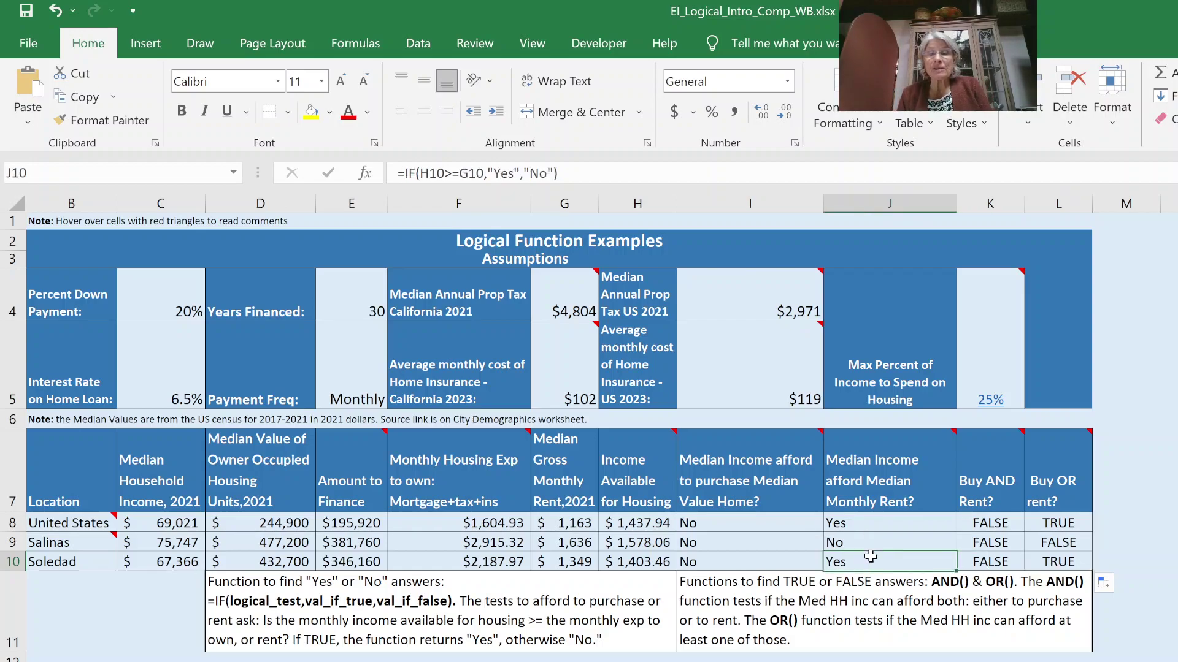
click(1072, 562)
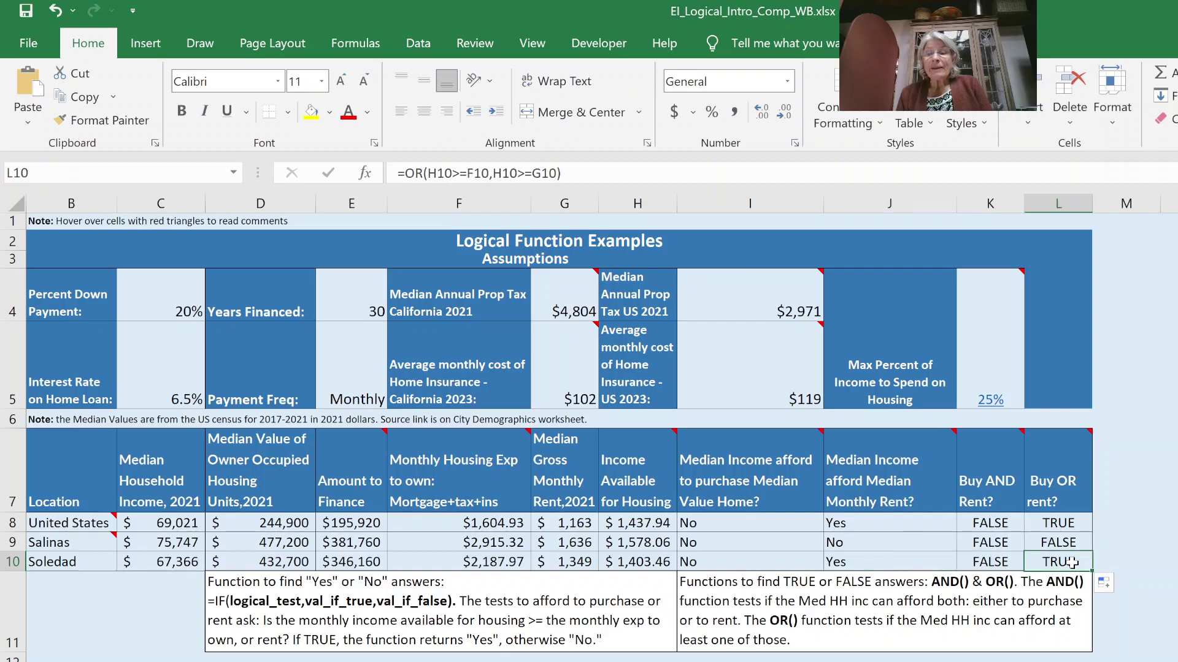
click(1060, 541)
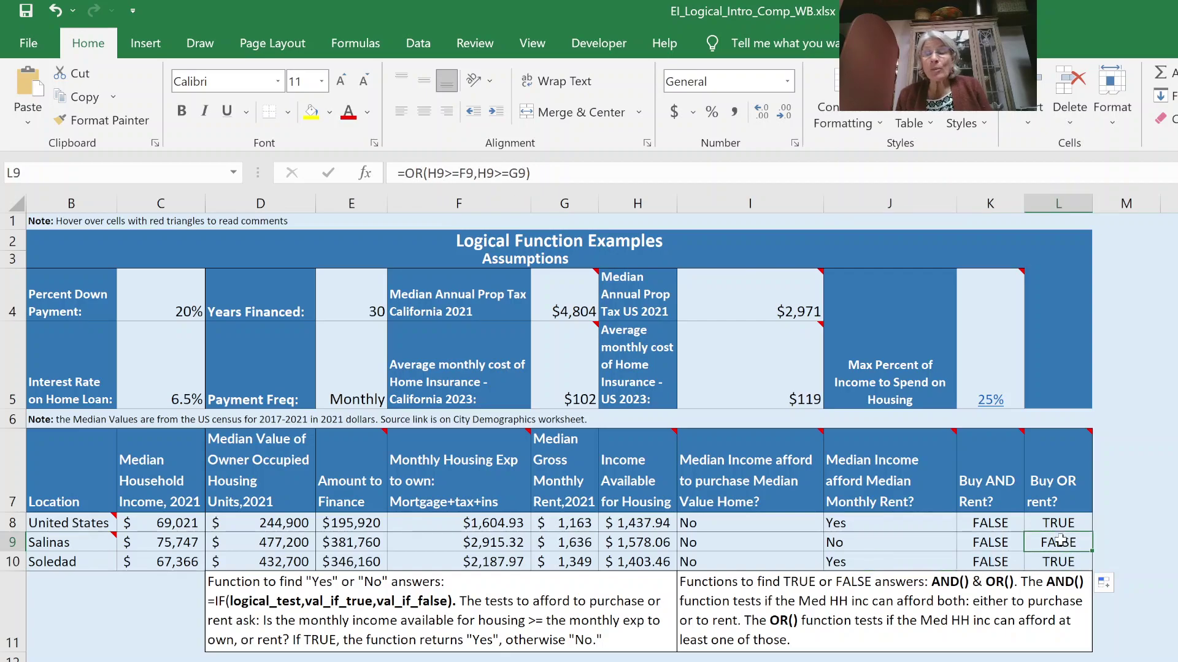